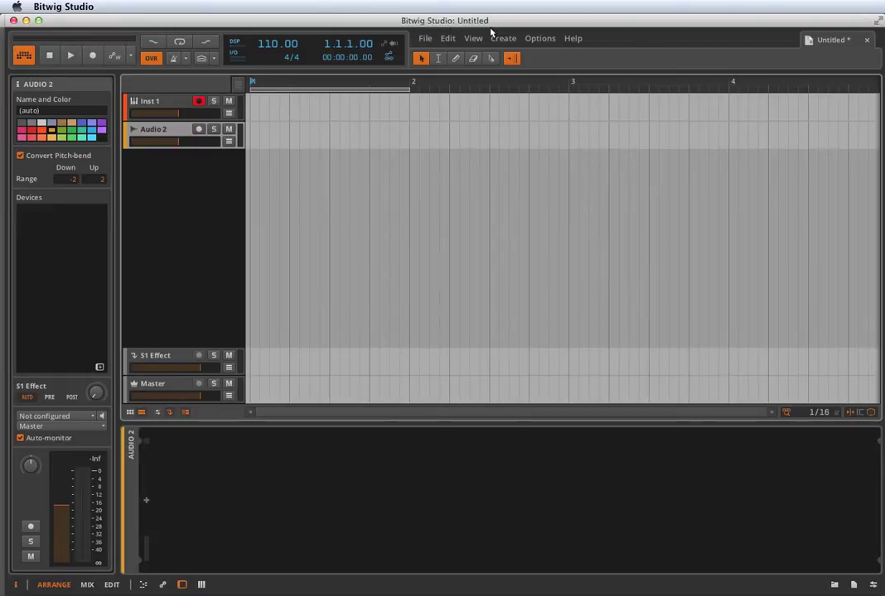
Step: Open the Options menu in Bitwig Studio's menu bar
left_click(546, 41)
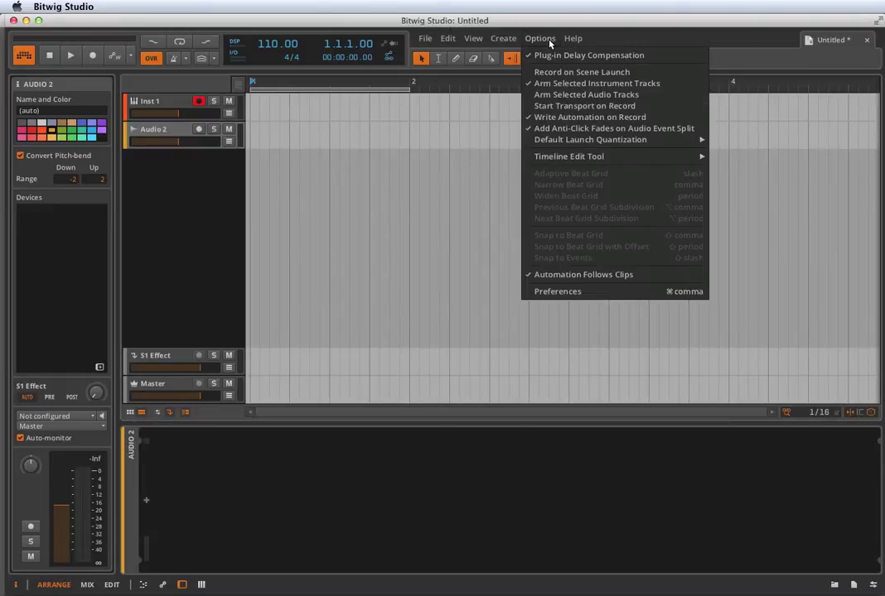
Step: Open Preferences on the Audio tab, showing Core Audio at 48000 Hz, buffer 256
left_click(583, 292)
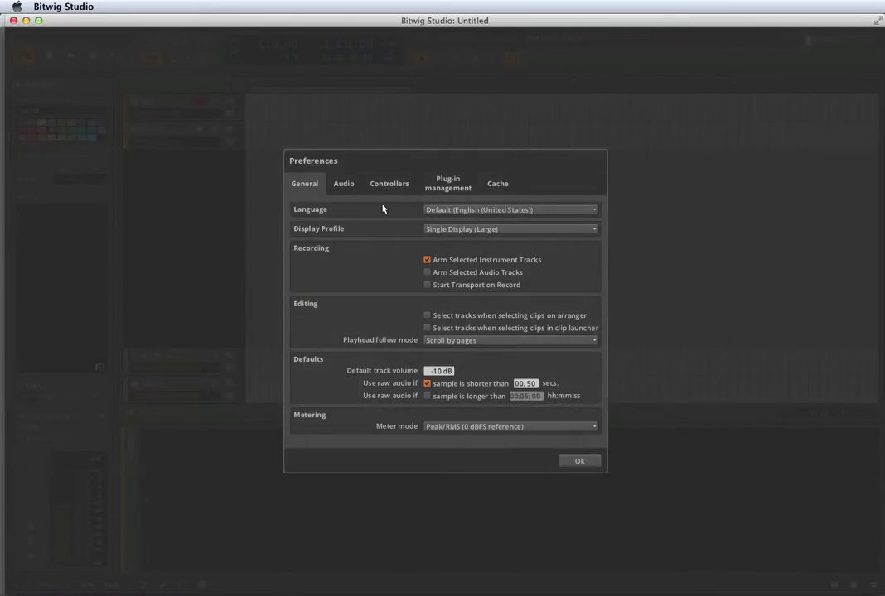
left_click(353, 187)
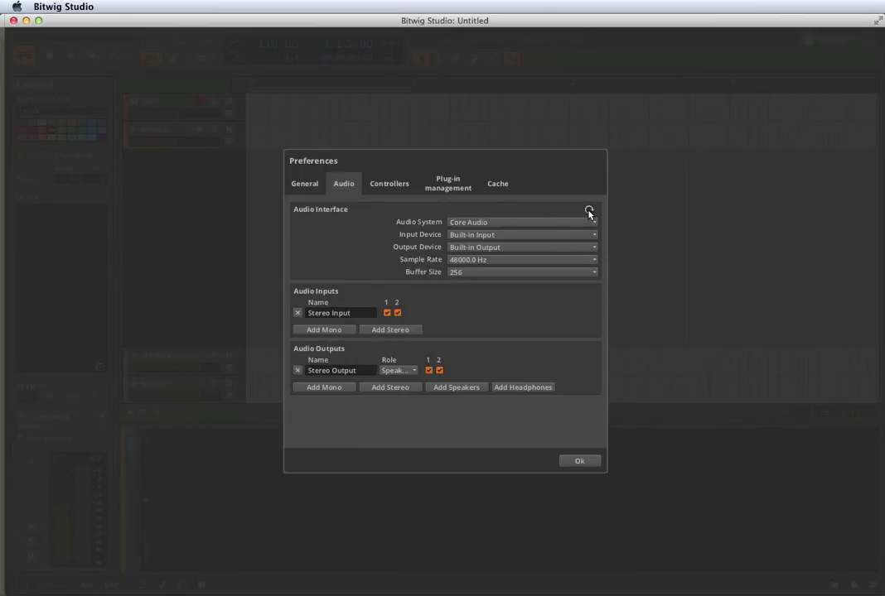
Step: Set Bitwig's input and output devices to PreSonus FIREPOD (1044), then open Ableton Live's preferences
left_click(450, 235)
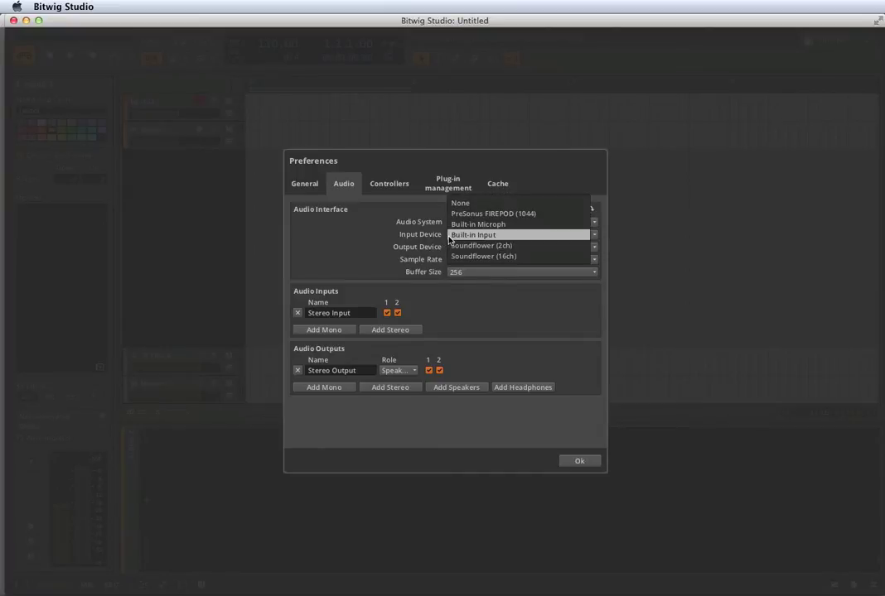
left_click(511, 213)
left_click(508, 249)
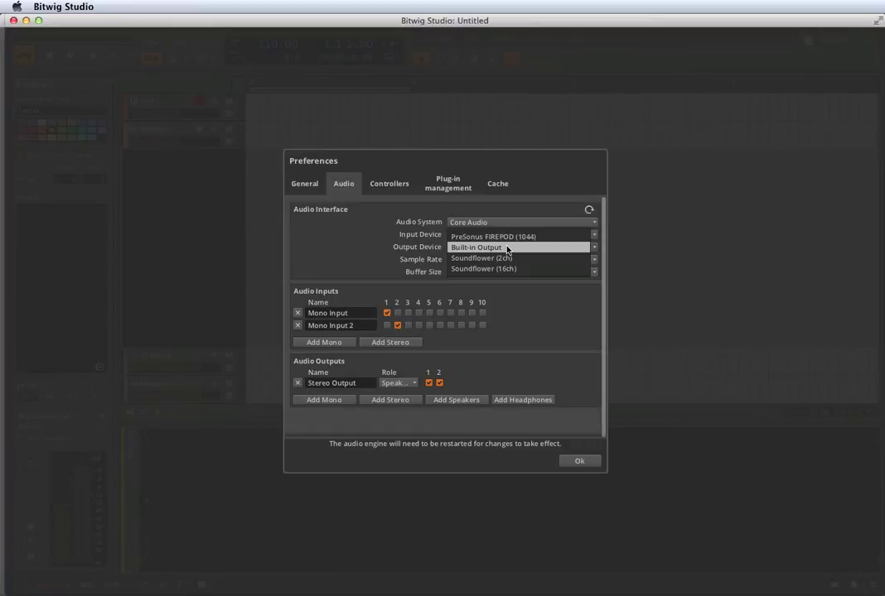
left_click(504, 236)
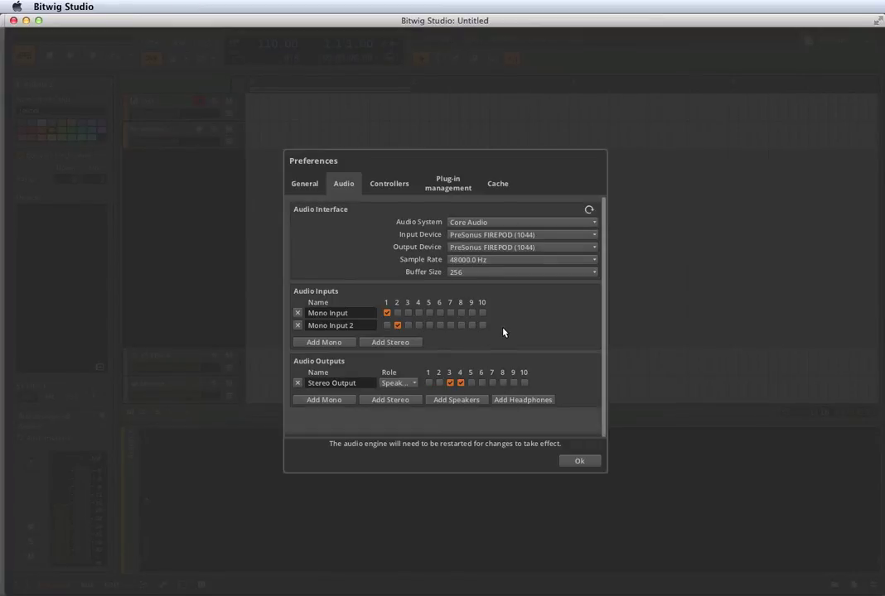
key("super+Tab")
key("super+Tab")
key("super+comma")
Step: Review the FirePod's Input Config on Live's Audio preferences page, then close the preferences
left_click(465, 191)
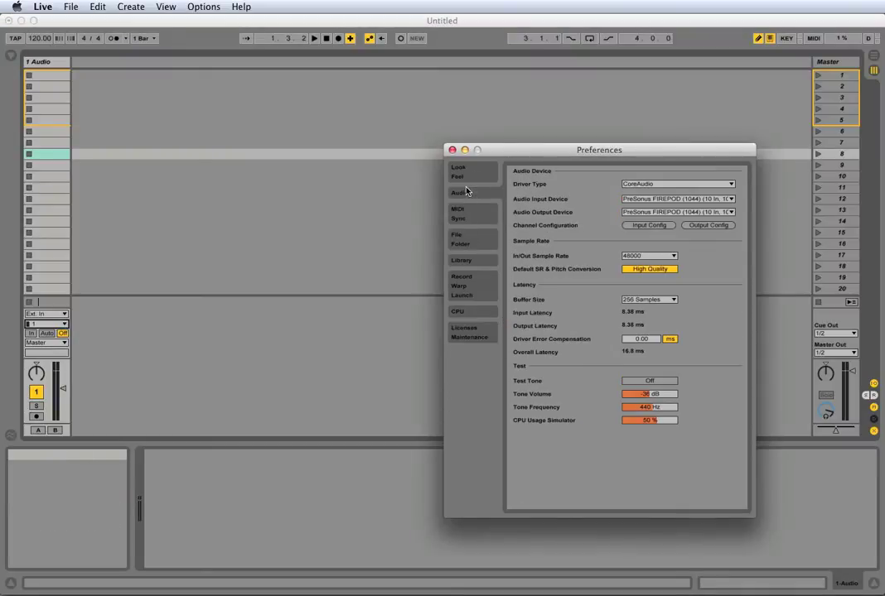
left_click(651, 226)
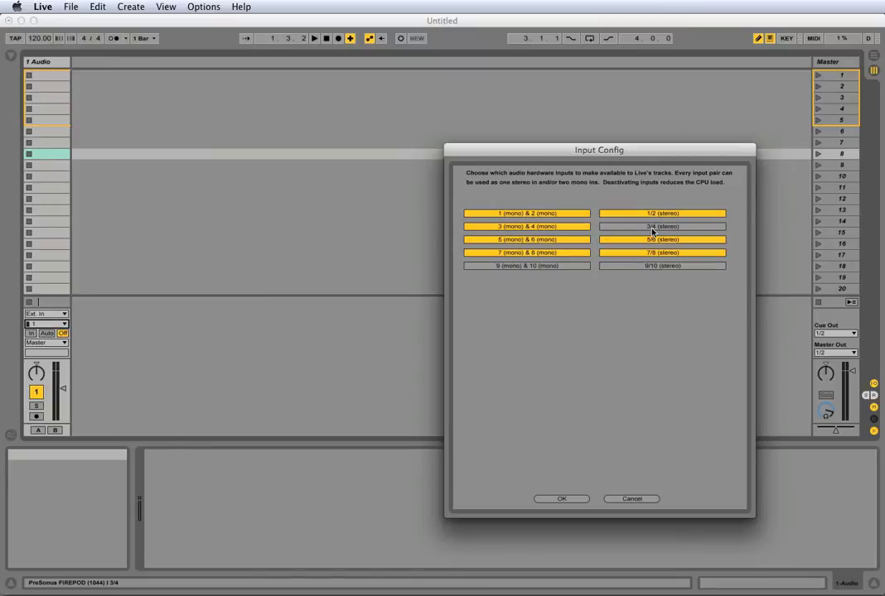
left_click(561, 498)
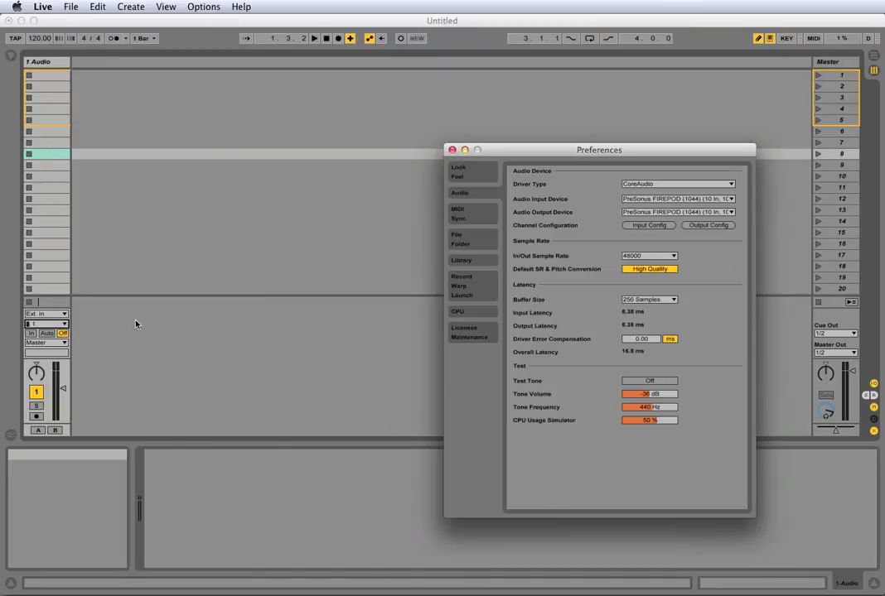
left_click(453, 150)
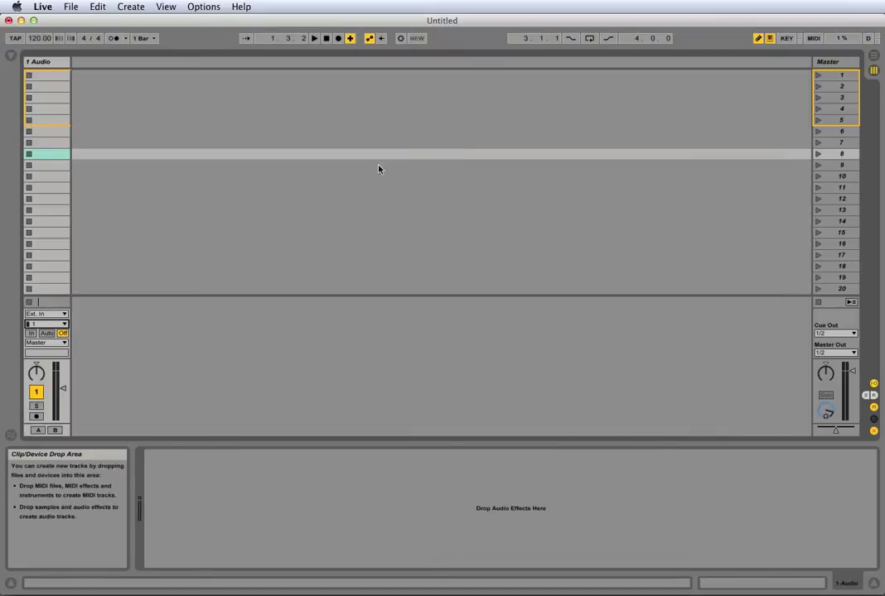
Step: Check the Live track's available input channels without changing them, then return to Bitwig
left_click(64, 327)
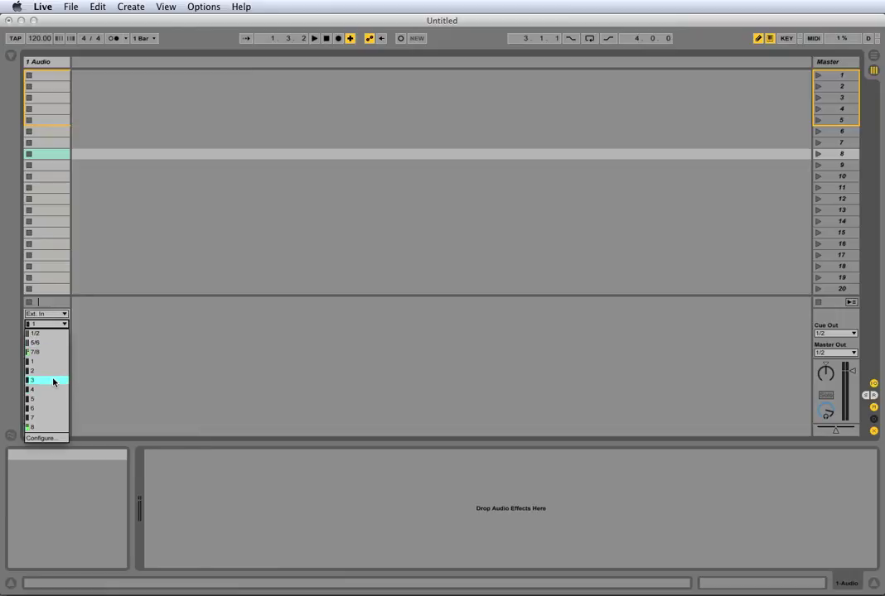
left_click(218, 345)
key("super+Tab")
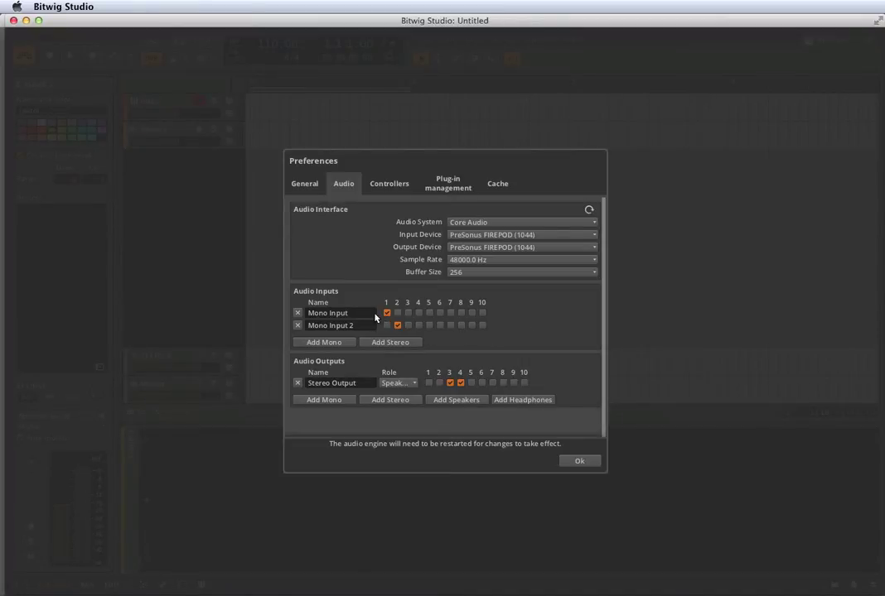
Step: Add Mono Input 3 and 4 and a stereo input on channels 3–4
left_click(348, 342)
left_click(345, 355)
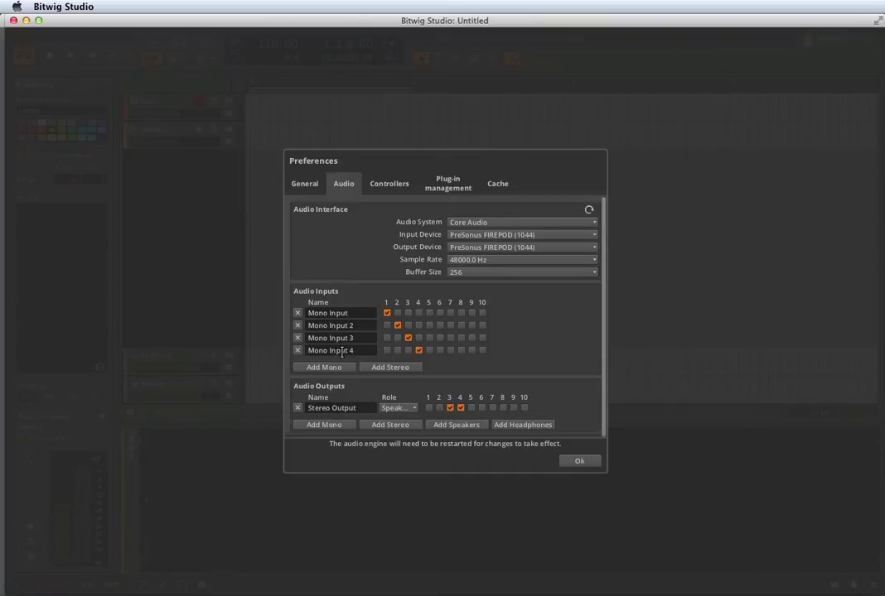
left_click(383, 368)
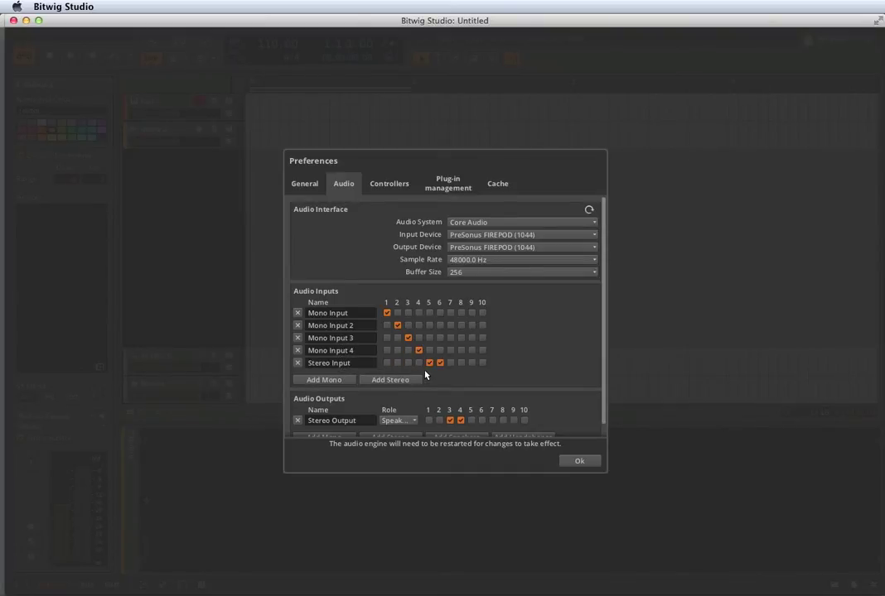
left_click(409, 364)
left_click(322, 379)
left_click(418, 375)
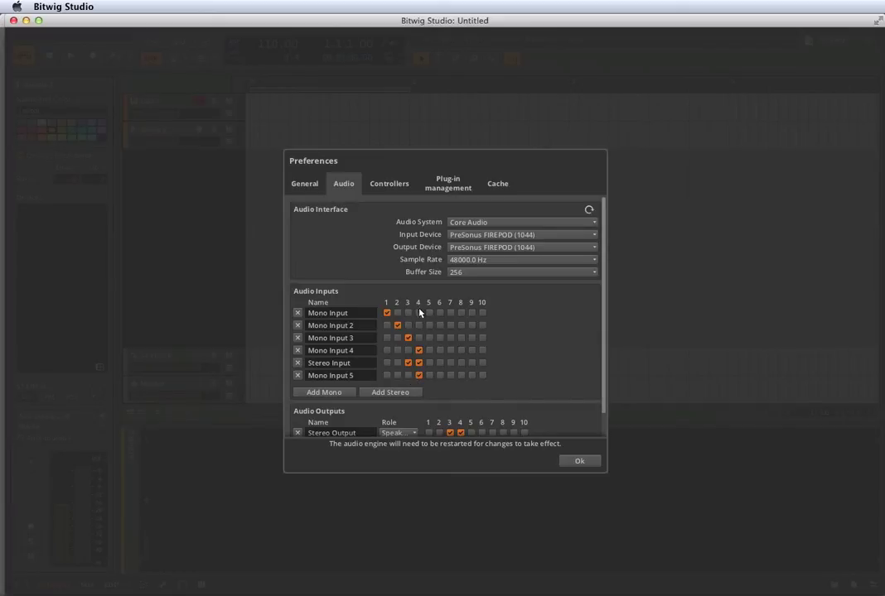
left_click(299, 376)
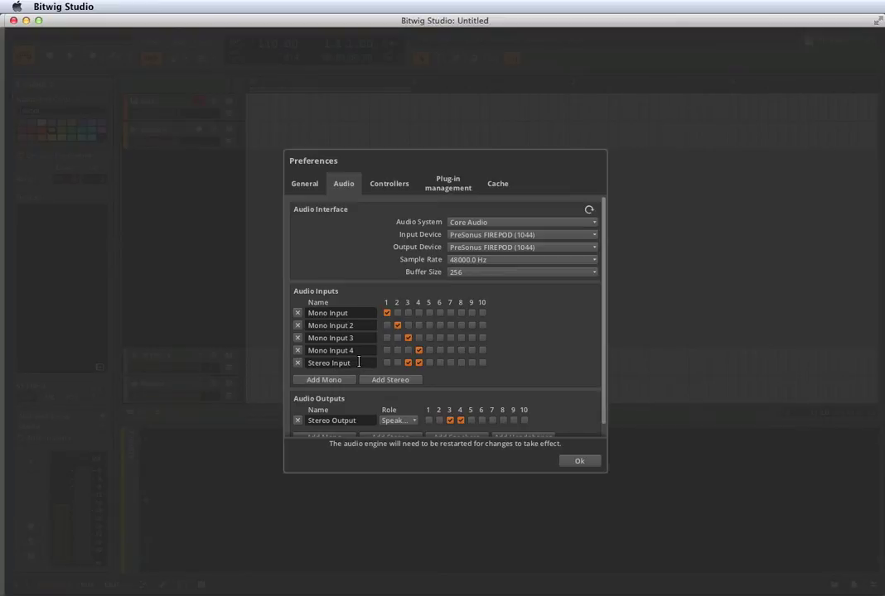
Step: Rename the stereo input to 'Synthesizer input' and close the preferences
double_click(358, 362)
type("Synthesizer input")
left_click(579, 461)
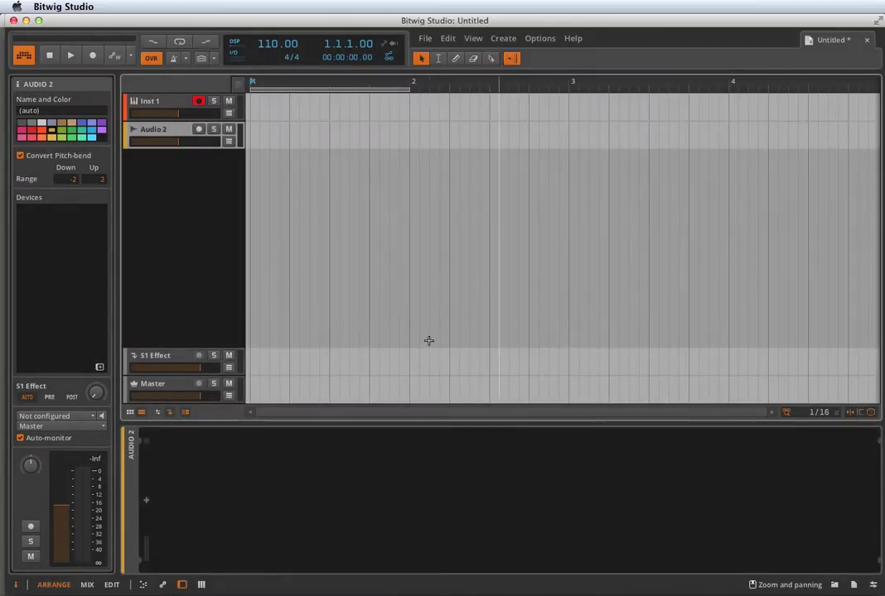
Step: Reveal track I/O routing and inspect Audio 2's input source choices without changing them
left_click(159, 412)
left_click(261, 130)
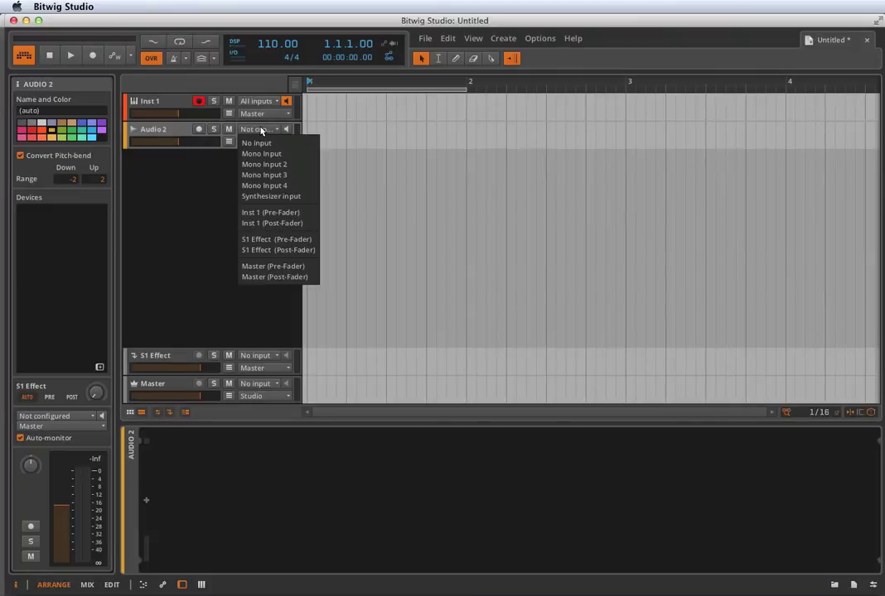
left_click(199, 193)
left_click(257, 130)
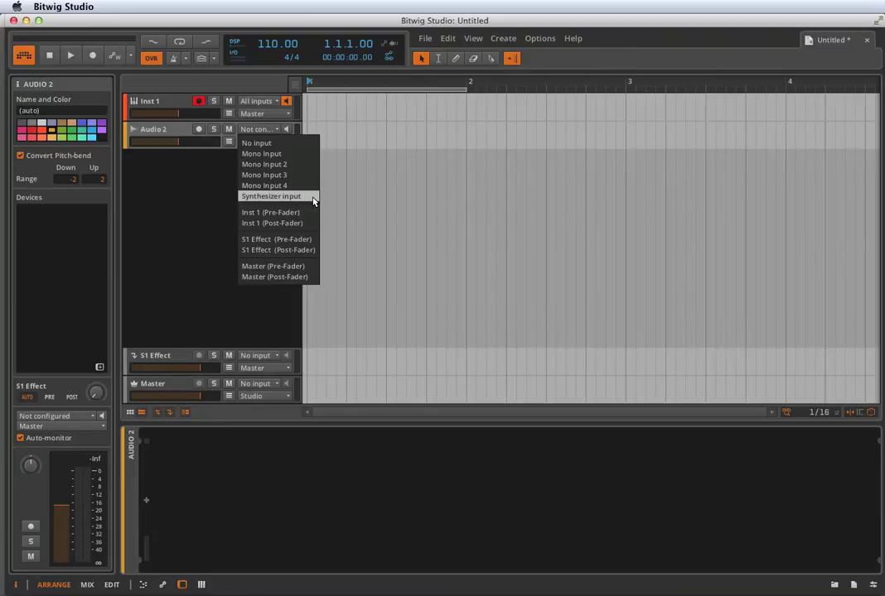
left_click(199, 198)
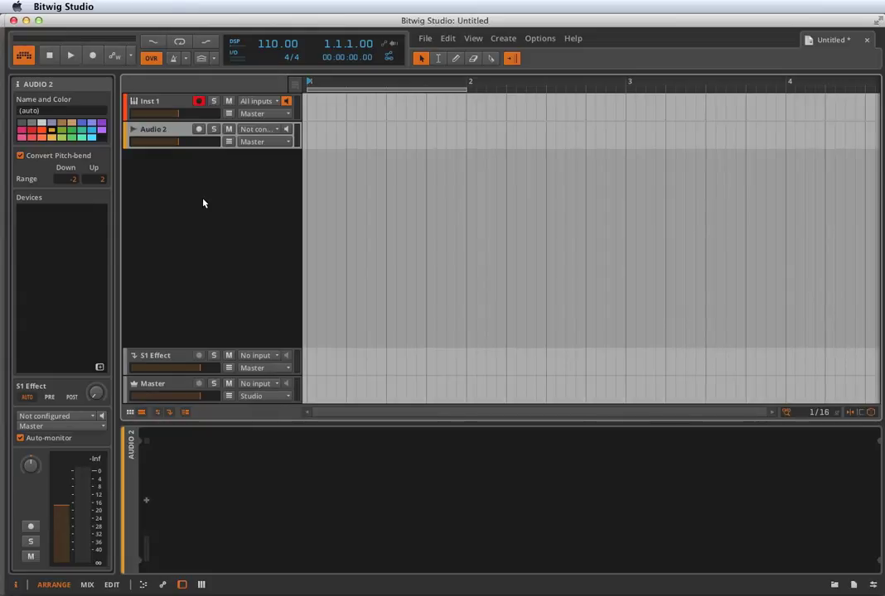
key("super+comma")
Step: Rename the 'Synthesizer input' stereo input to 'Stereo 3/4'
double_click(358, 362)
type("Stereo 3/4")
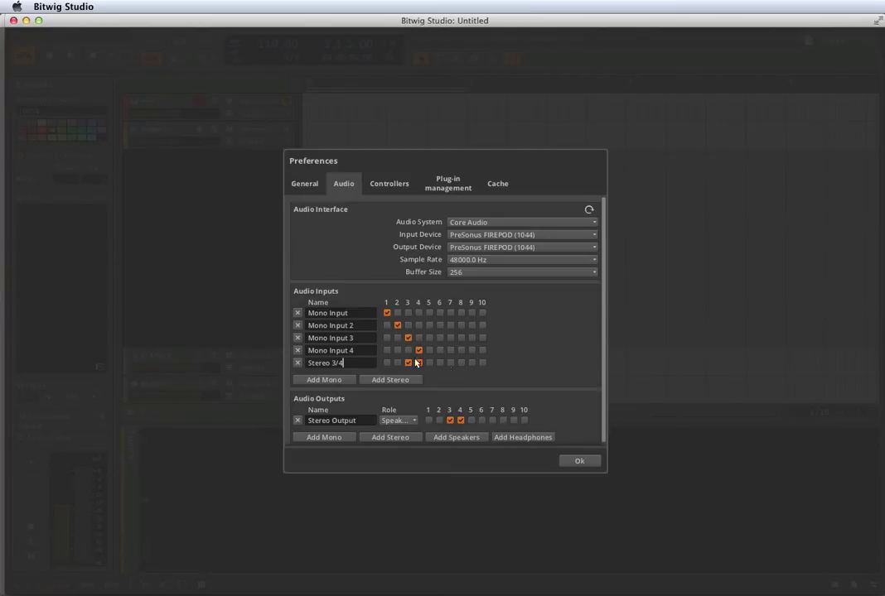
scroll(508, 369, "down", 1)
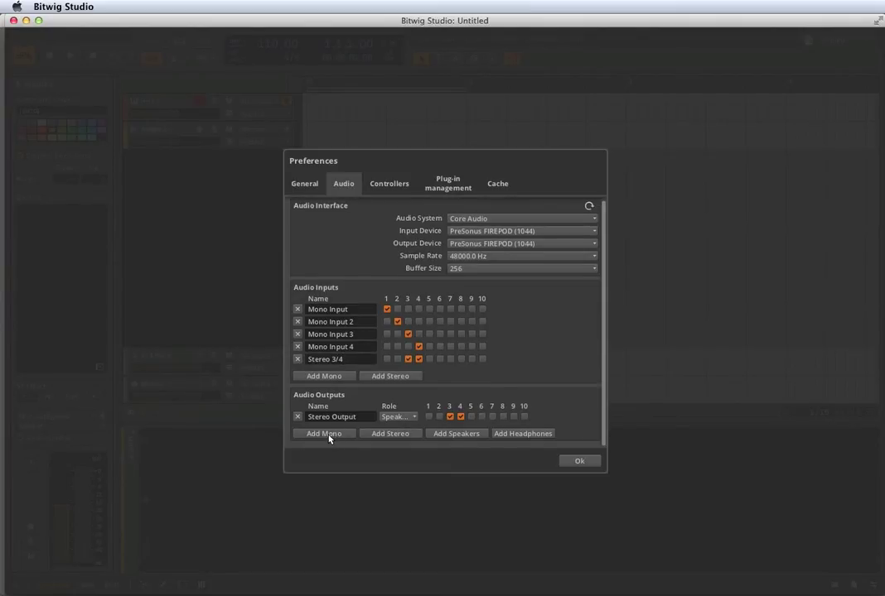
Step: Add Stereo Output 2 on channels 1–2 with the Headphones role
left_click(372, 433)
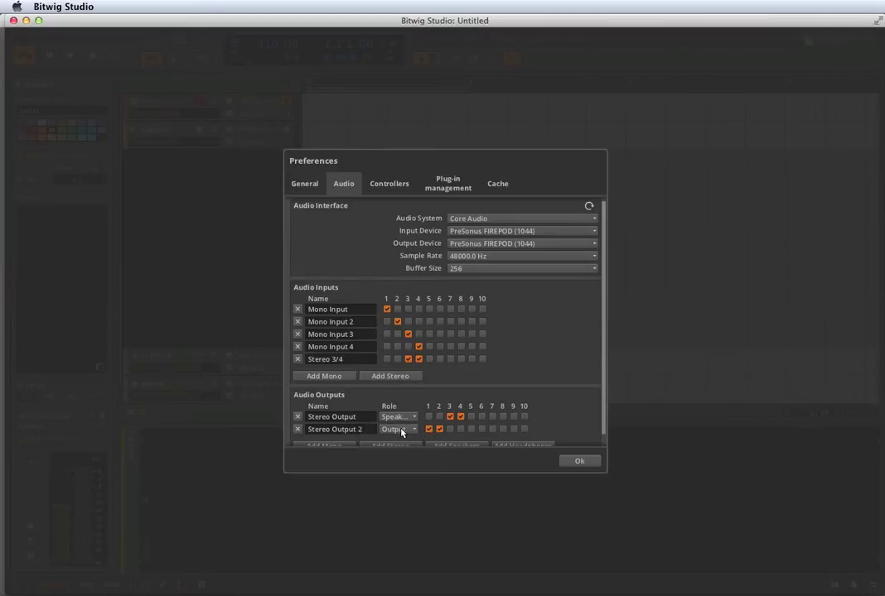
left_click(402, 430)
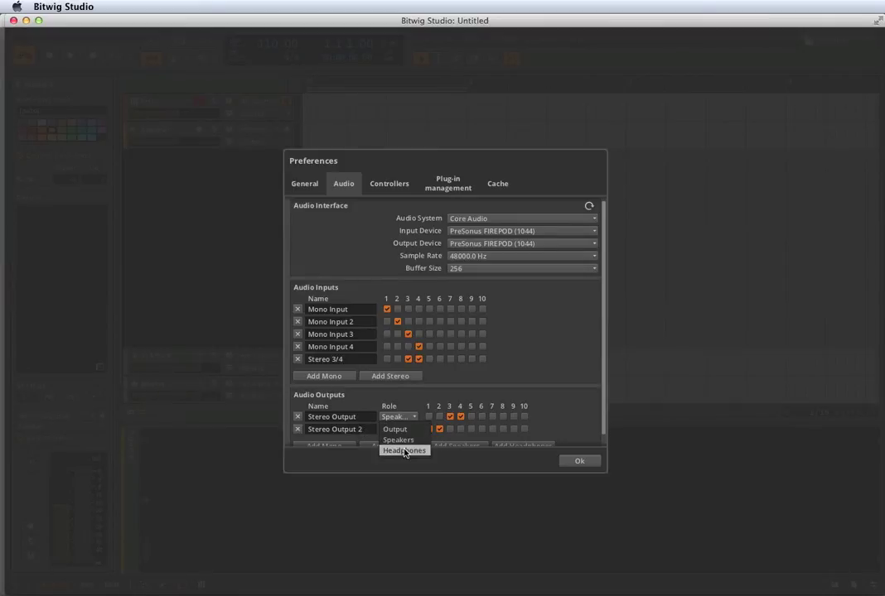
left_click(404, 451)
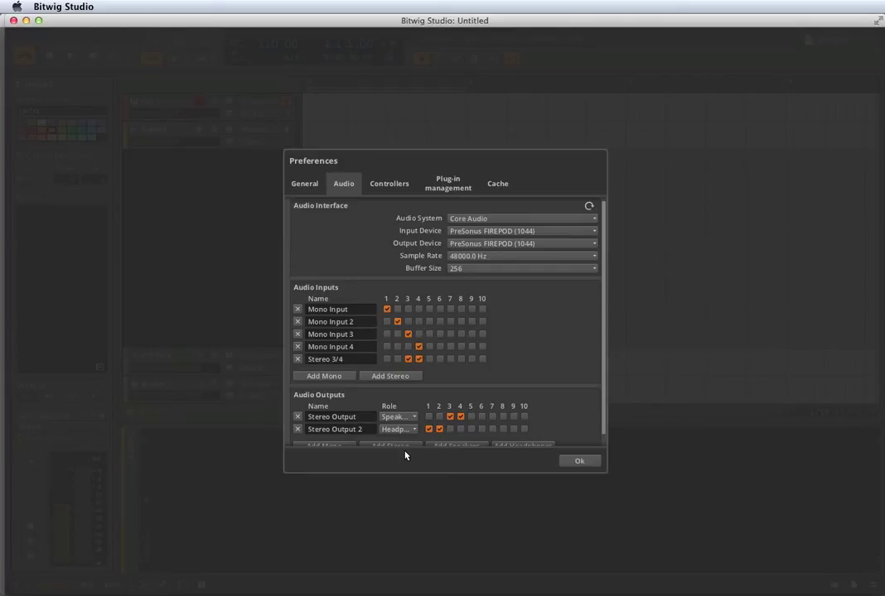
Step: Add a Mono Output on channel 5, keeping its role as Output
scroll(407, 438, "down", 1)
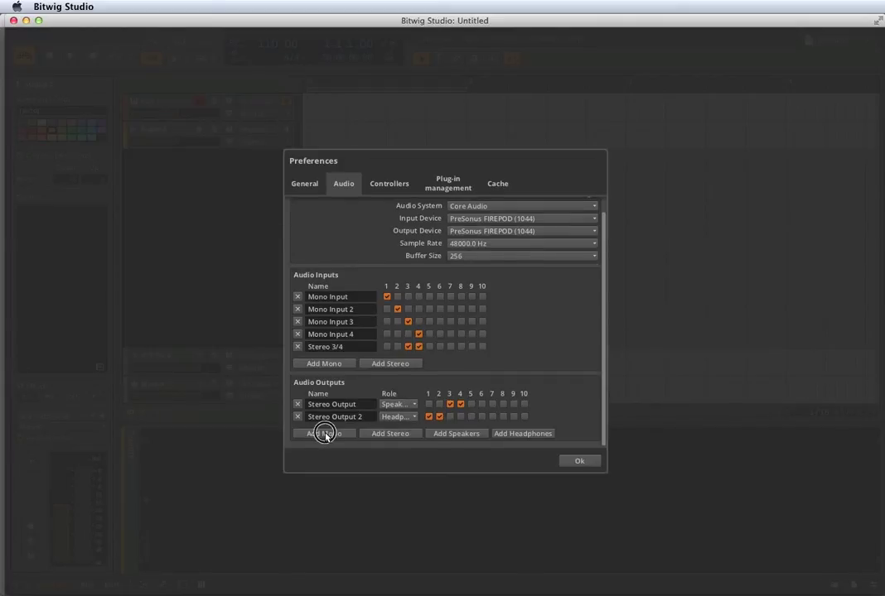
left_click(326, 433)
left_click(395, 429)
left_click(581, 429)
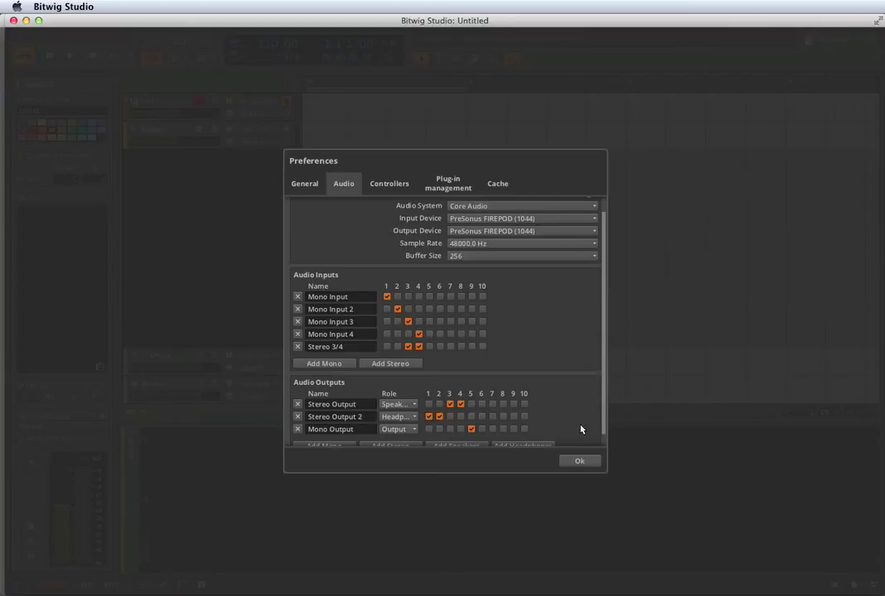
left_click(579, 461)
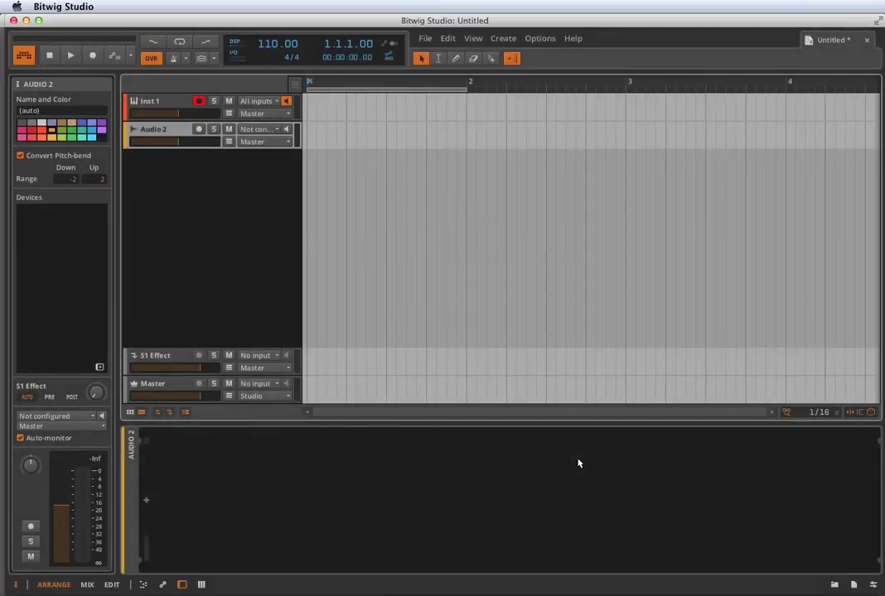
left_click(23, 56)
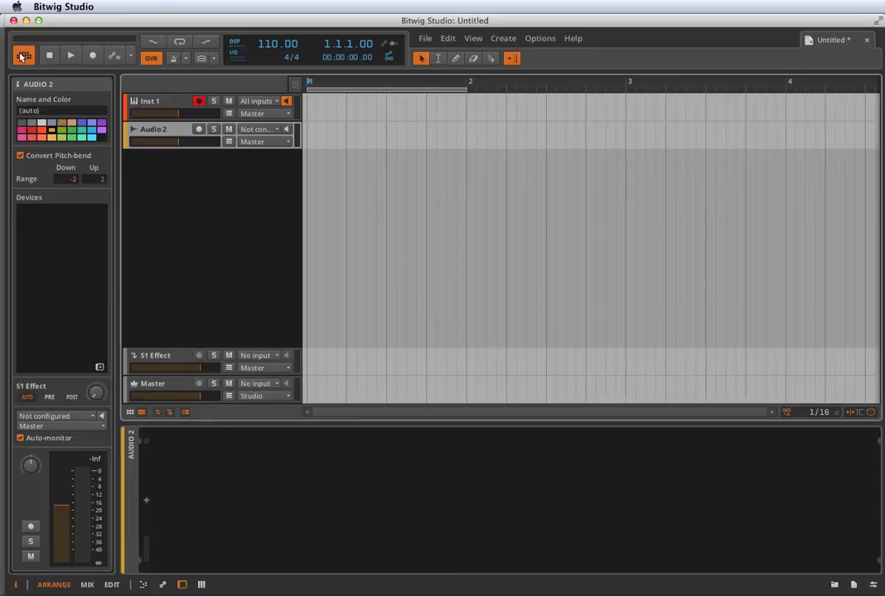